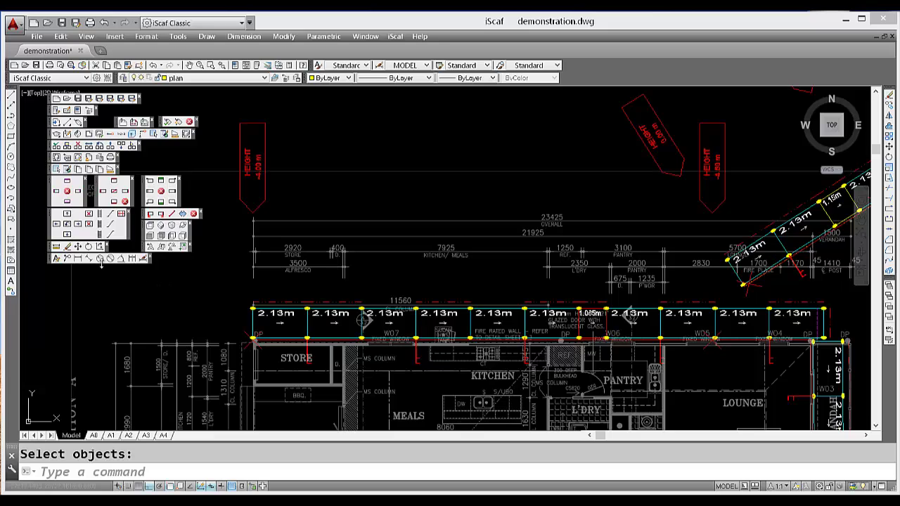
Step: Start a white, 10mm text note at 1:100 scale above the plan
click(56, 259)
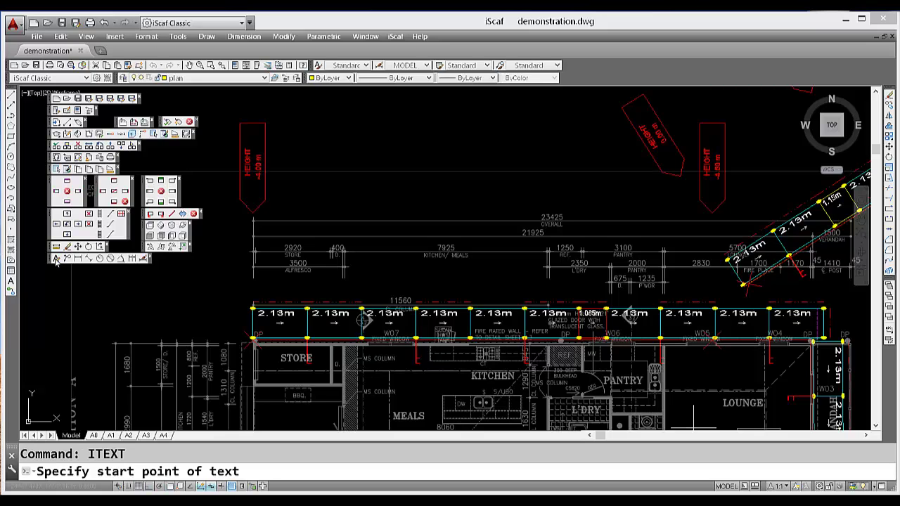
click(295, 112)
text(w)
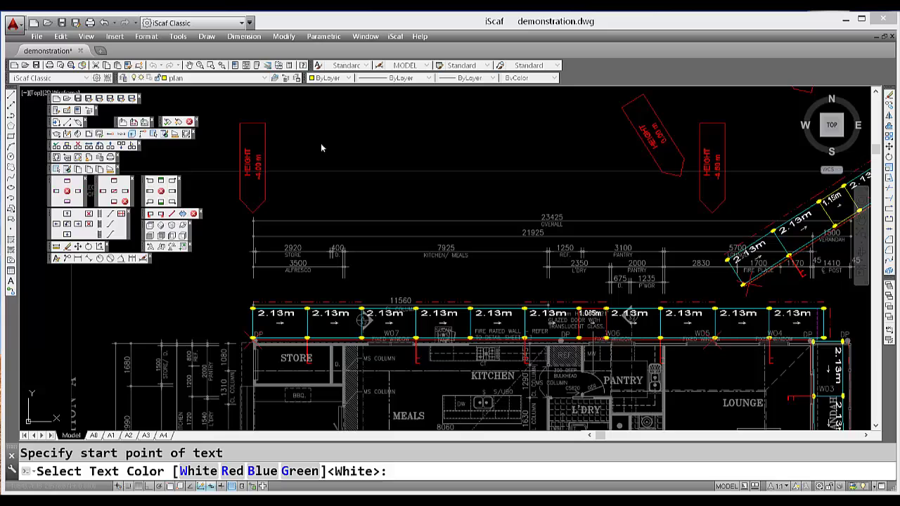
key(Return)
click(317, 176)
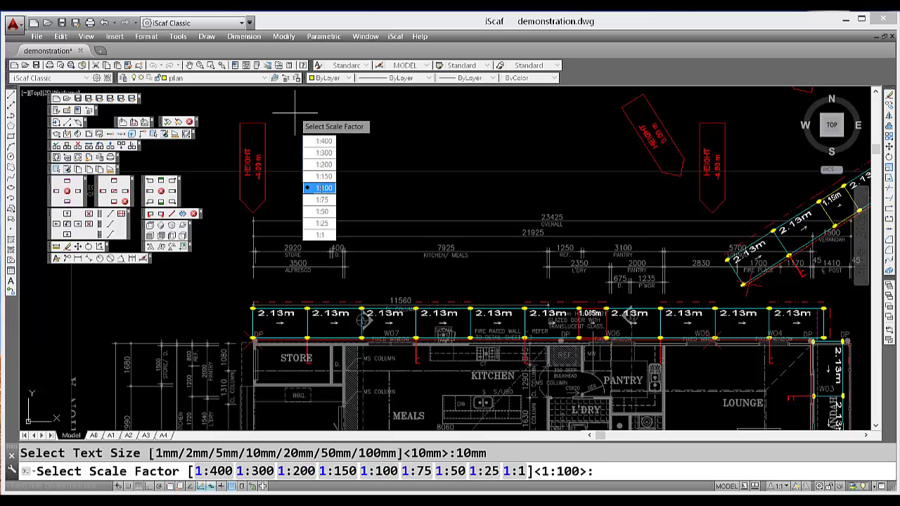
click(319, 187)
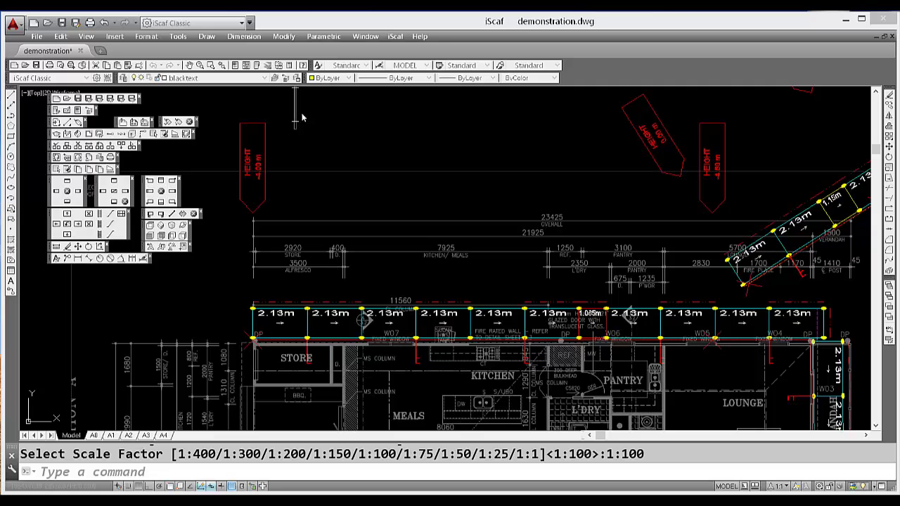
Step: Type the note's three lines: 'Sample Drawing', 'line2' and 'line3'
text(S)
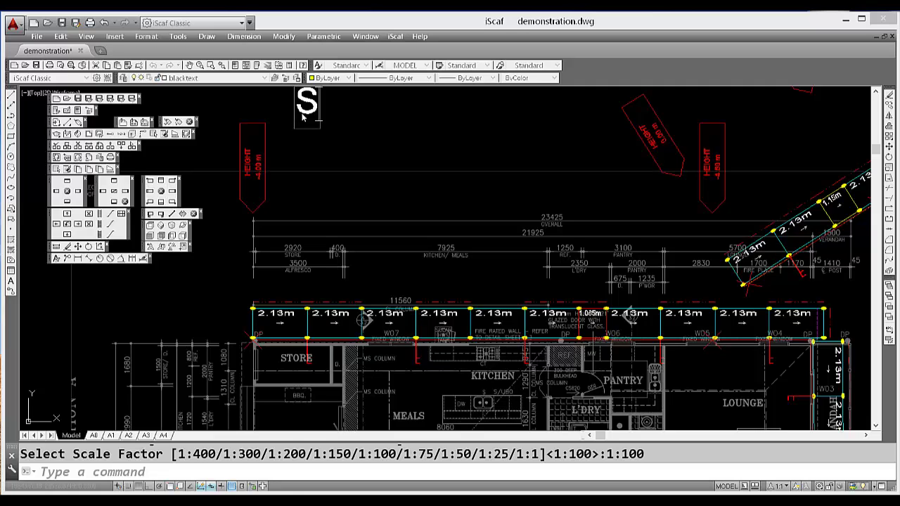
text(ample Drawing)
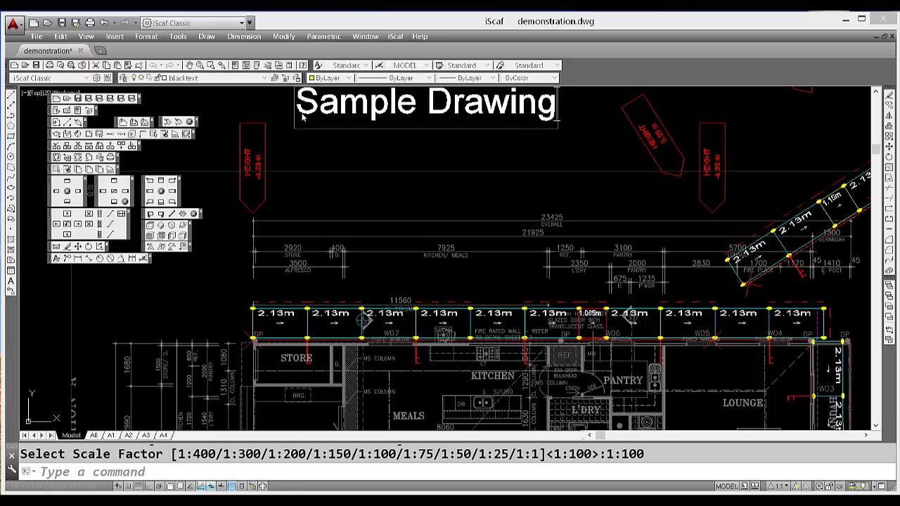
key(Return)
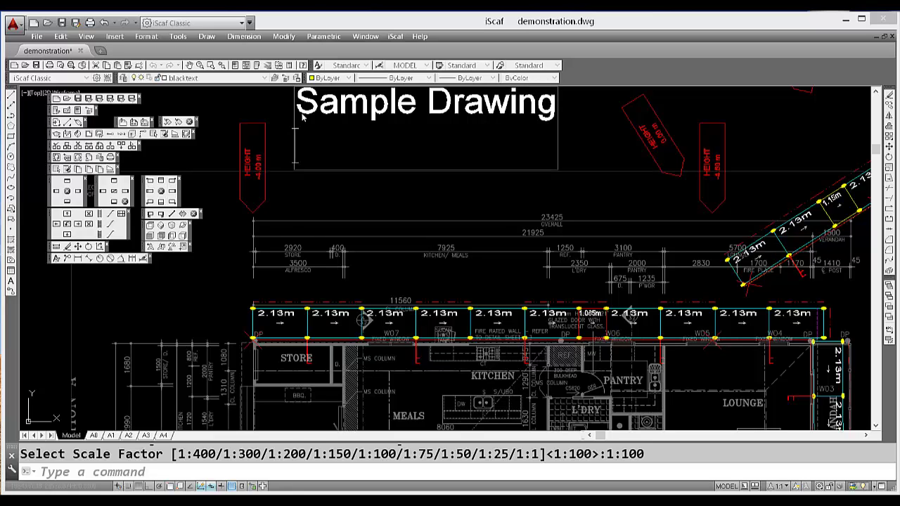
text(line2)
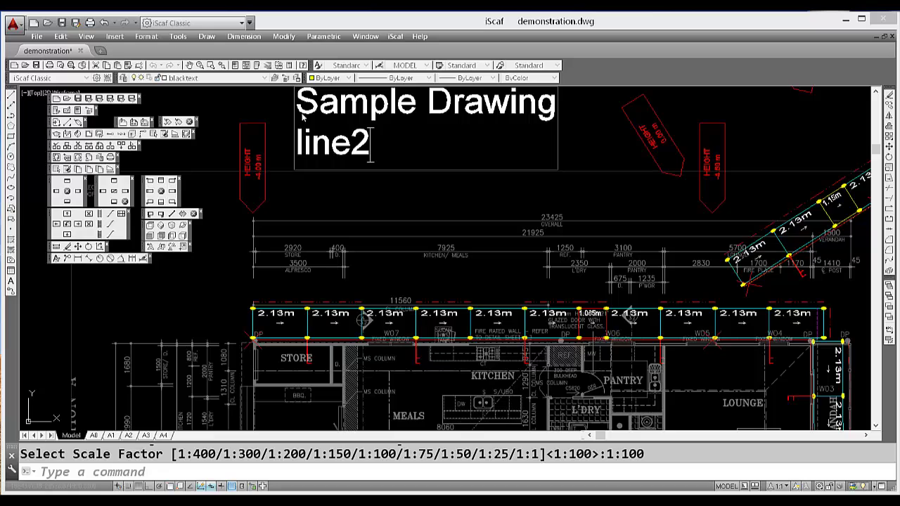
key(Return)
text(line3)
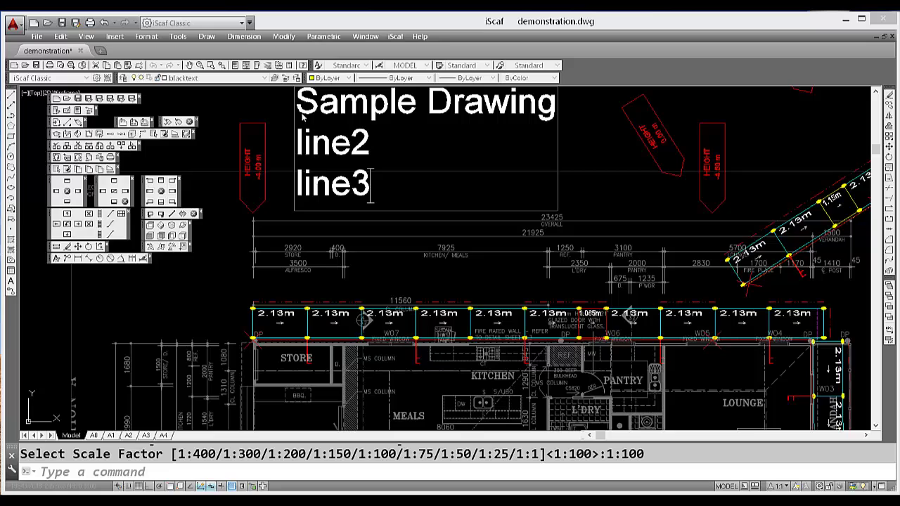
key(Return)
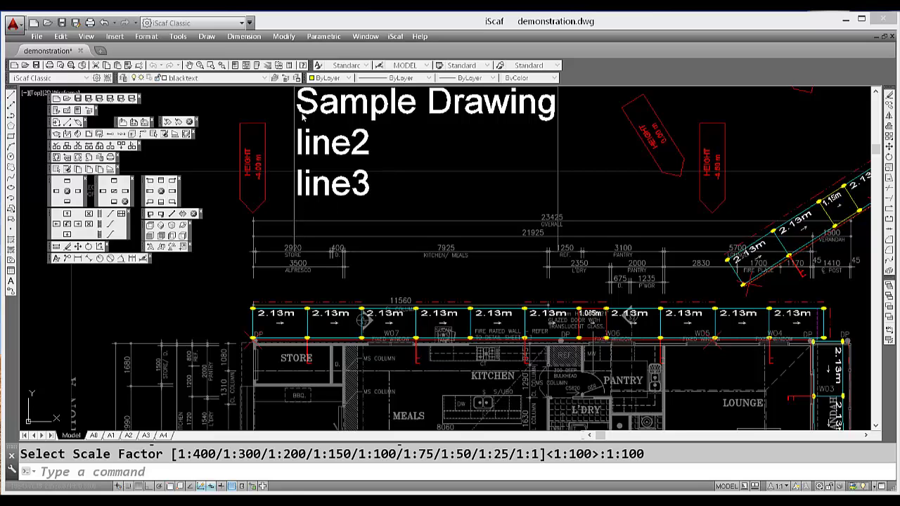
Step: Close the note and draw a green, curved, 1.0x leader from the scaffold bays upward
key(Return)
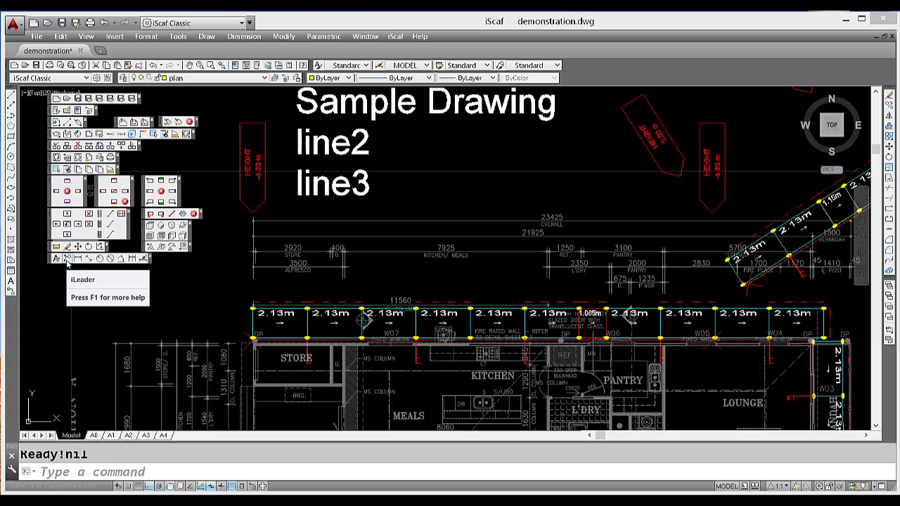
click(68, 260)
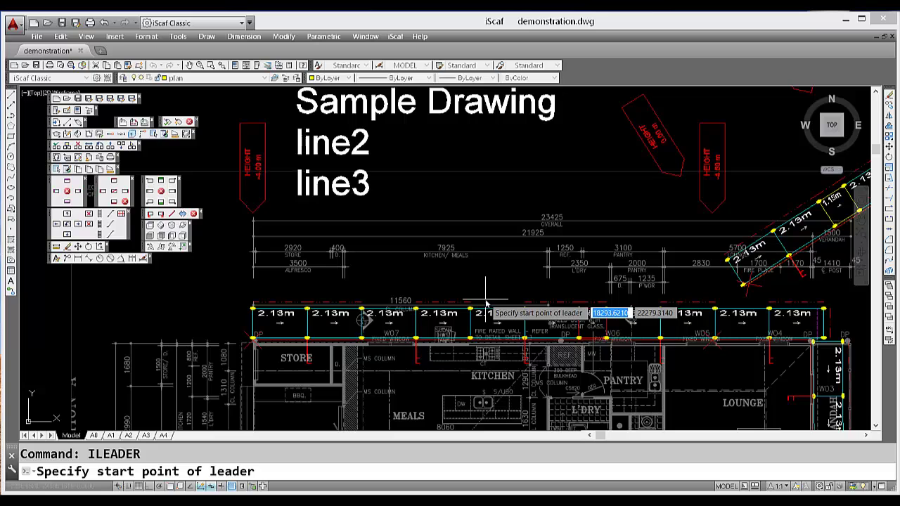
click(495, 308)
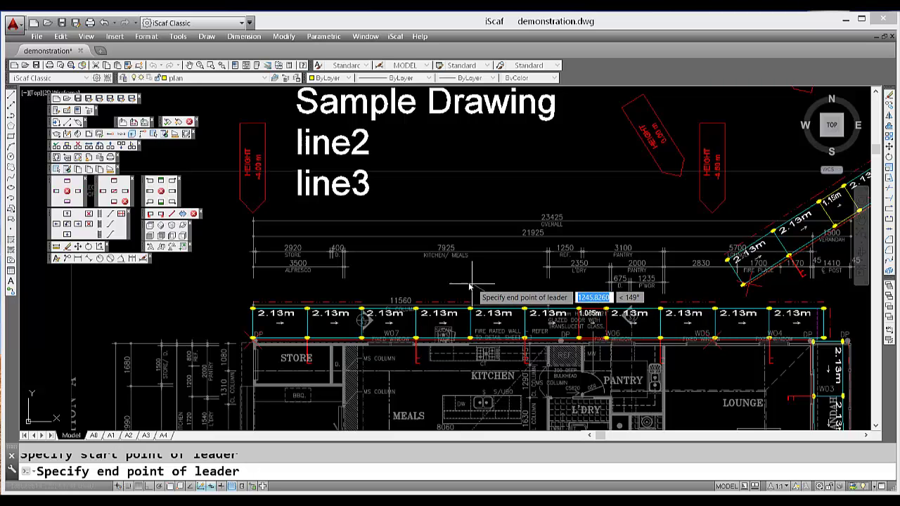
click(409, 257)
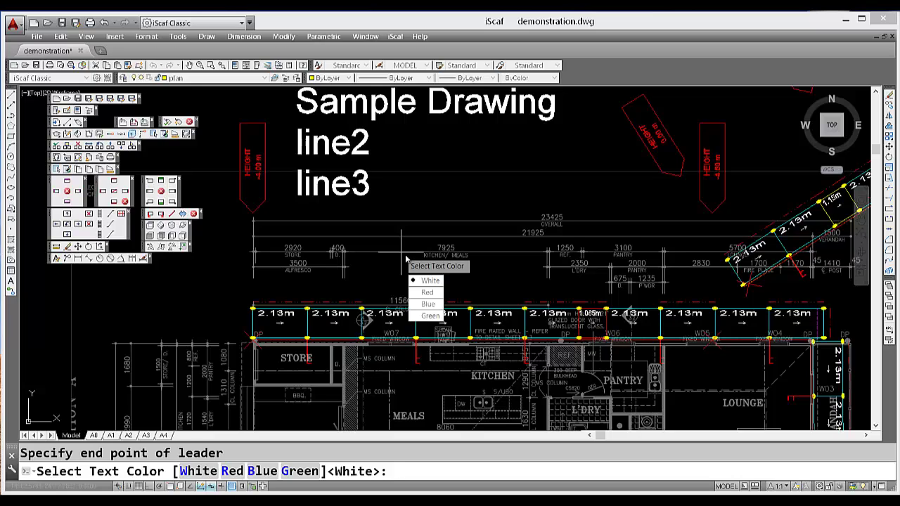
click(425, 316)
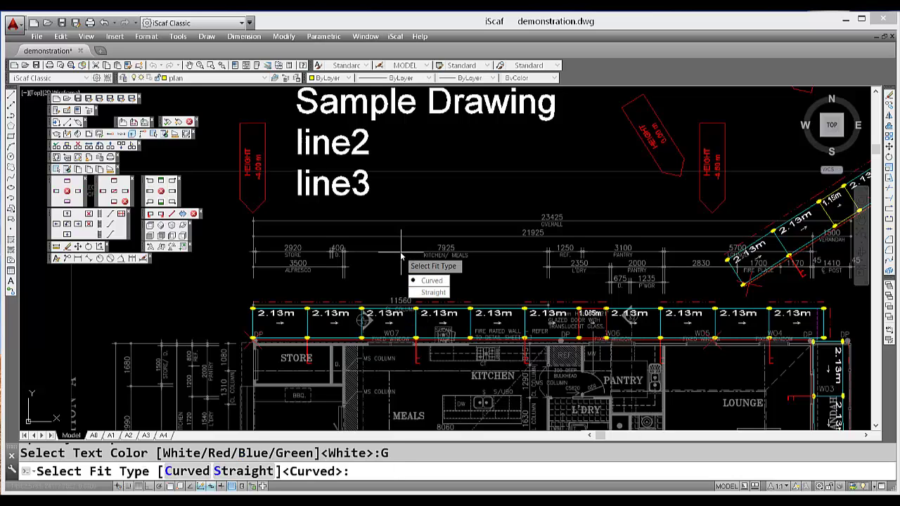
click(423, 281)
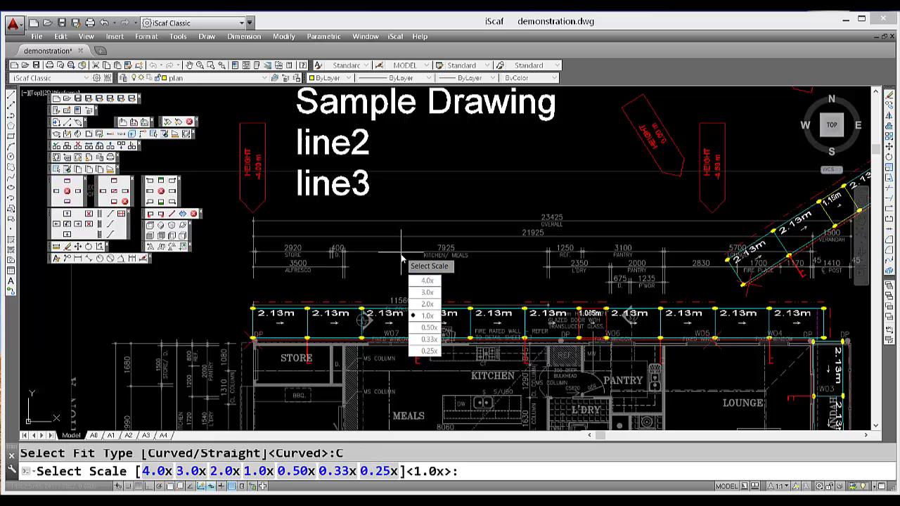
click(427, 315)
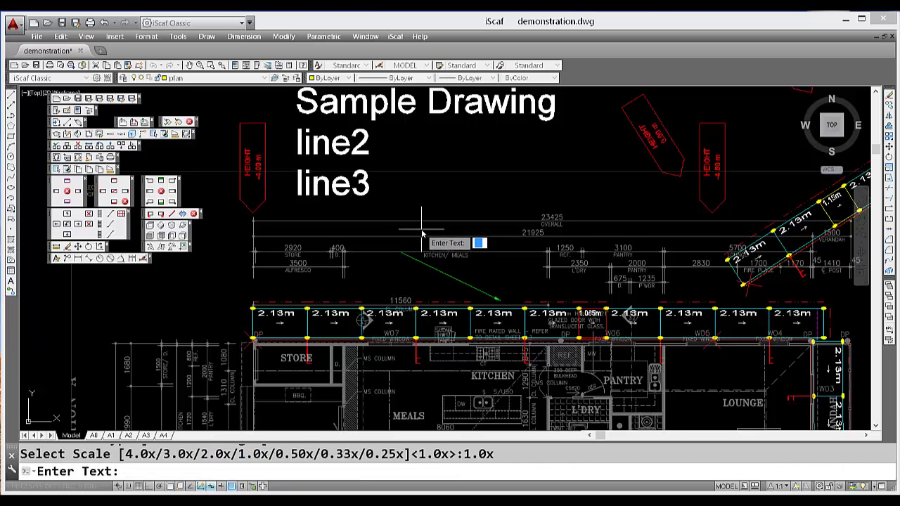
Step: Label the leader 'These 5 bays need double legs', correcting the typing mistakes
text(the)
text(ese)
text( 5 bays ne)
text(ed)
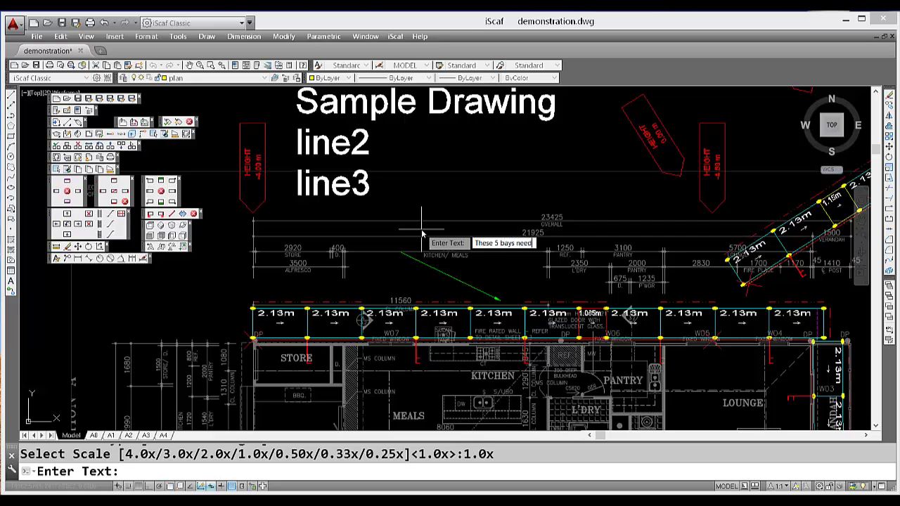
text( double leggi)
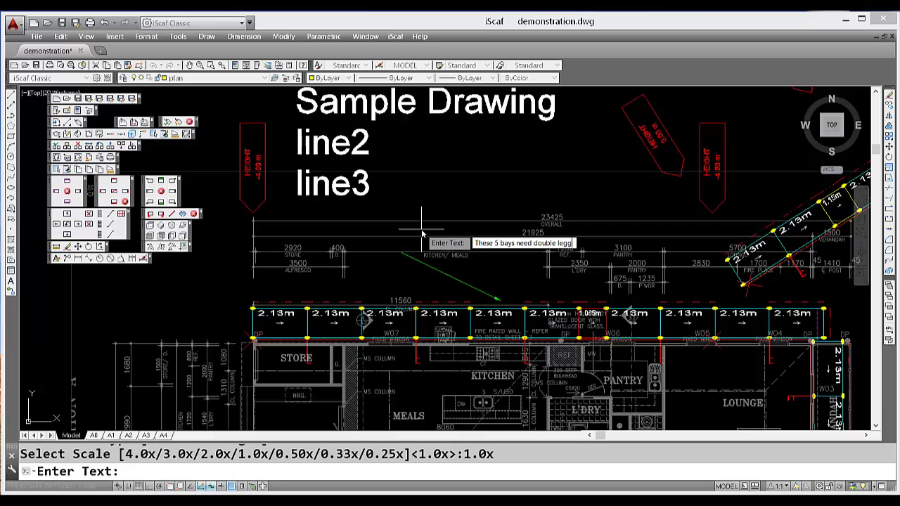
text(s)
key(BackSpace)
key(BackSpace)
text(s)
key(Return)
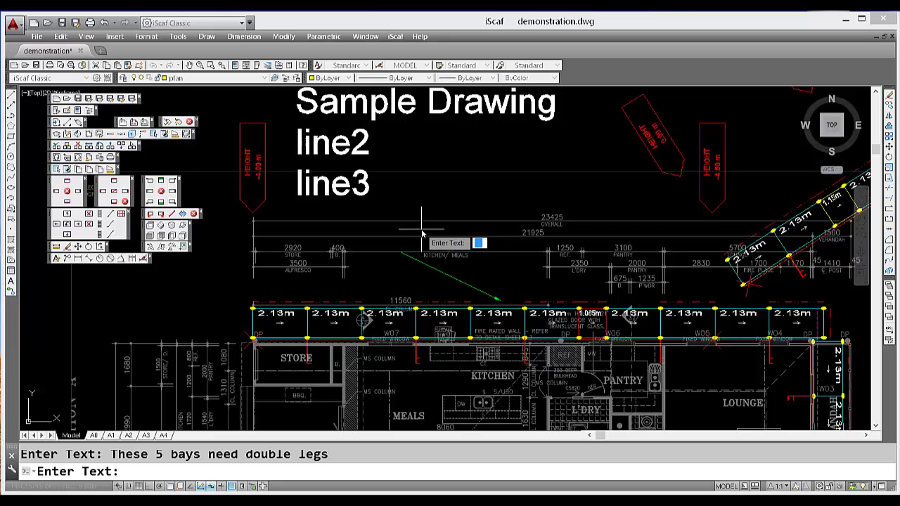
key(Return)
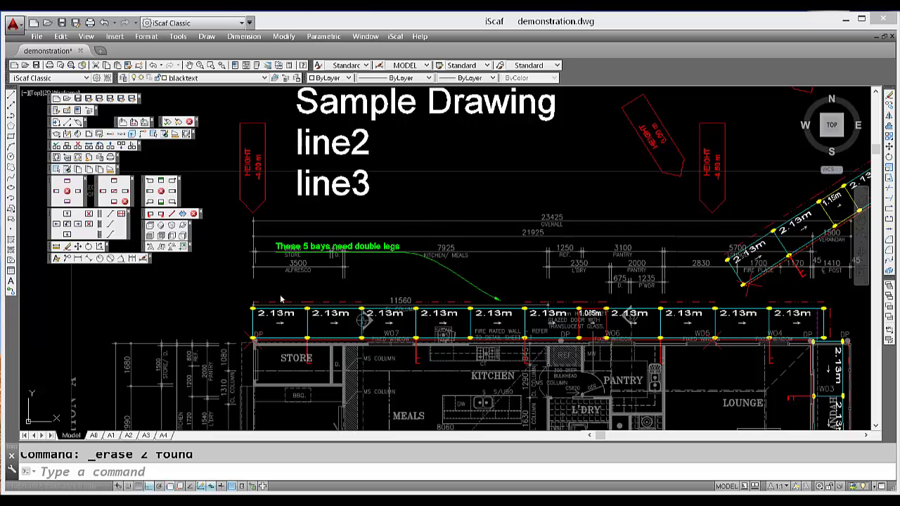
Step: Add a 2130mm linear dimension across one 2.13m bay, placed above it
click(79, 259)
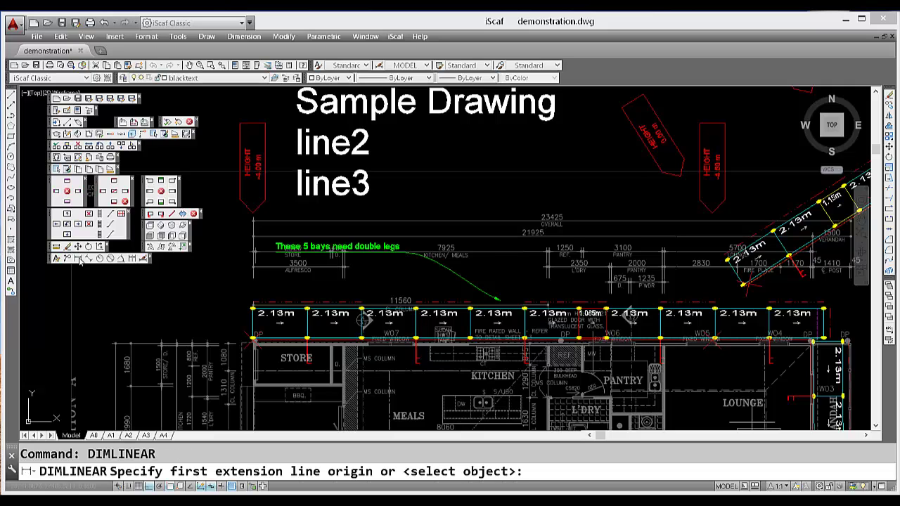
click(527, 313)
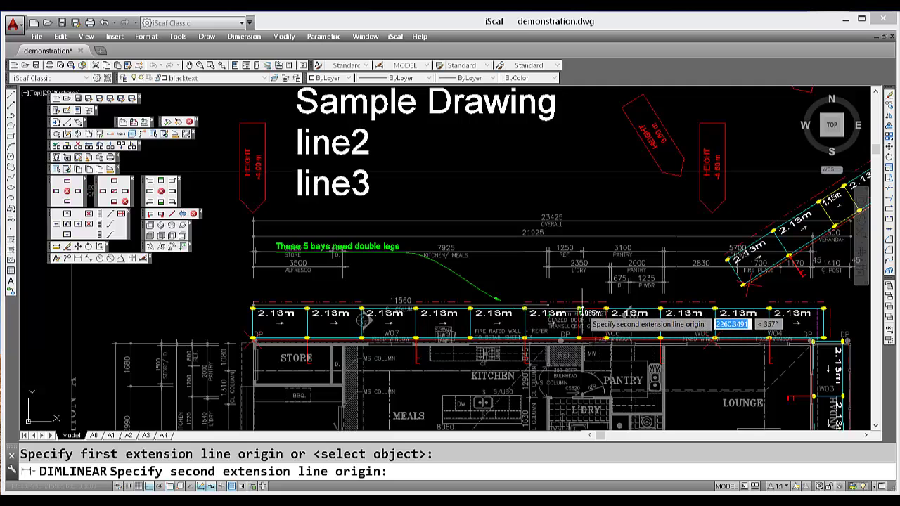
scroll(580, 311, up, 4)
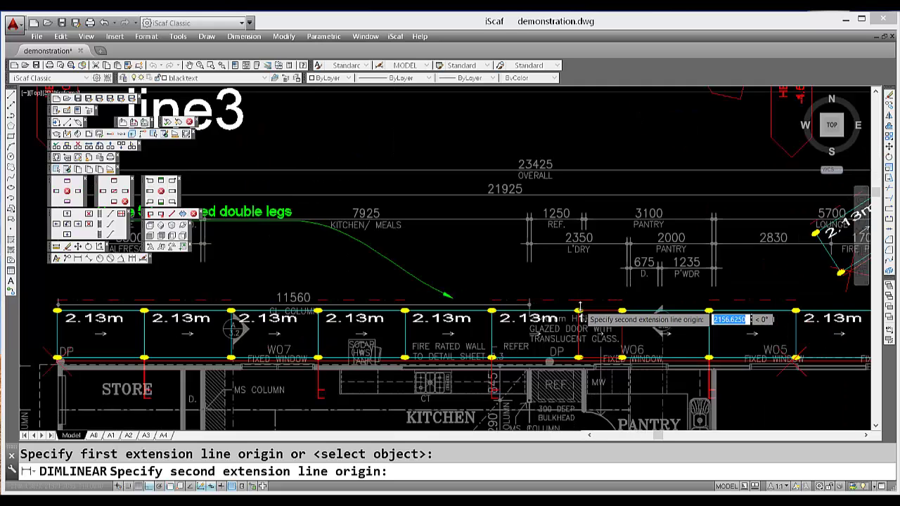
click(577, 313)
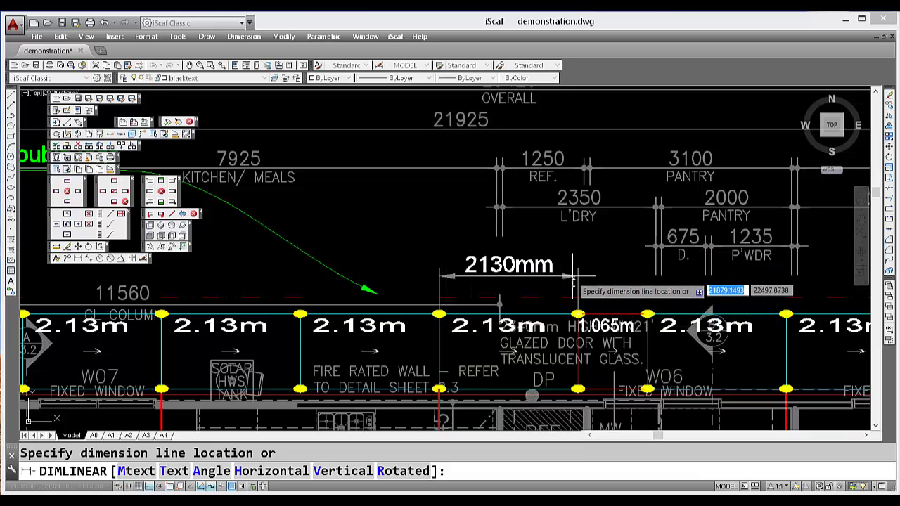
click(573, 238)
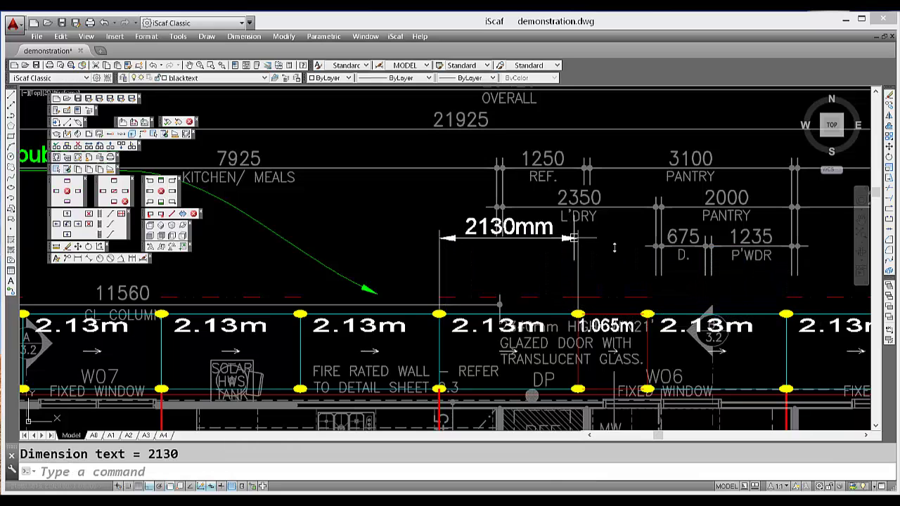
scroll(675, 250, down, 3)
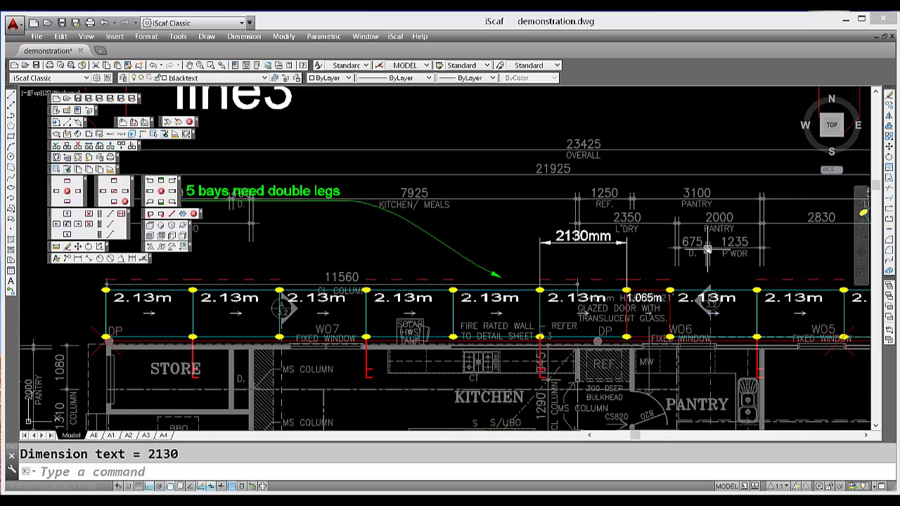
middle_drag(619, 253, 552, 254)
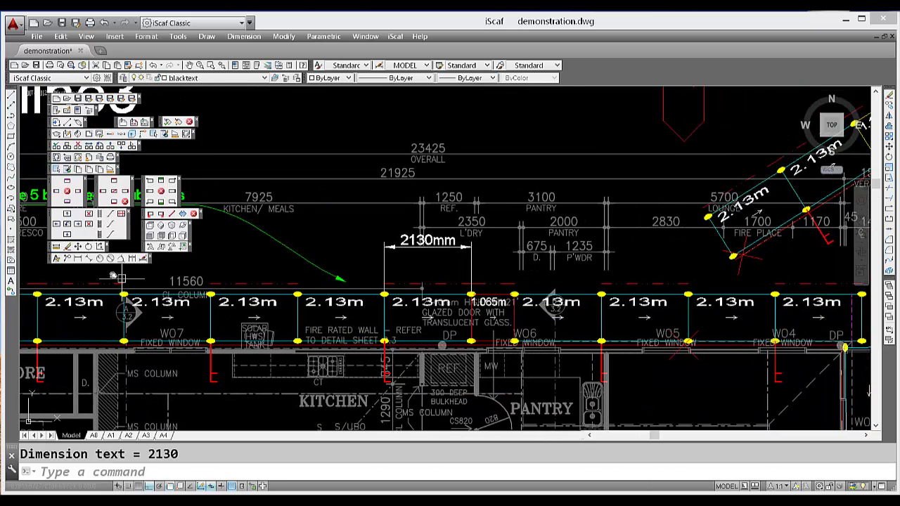
click(89, 258)
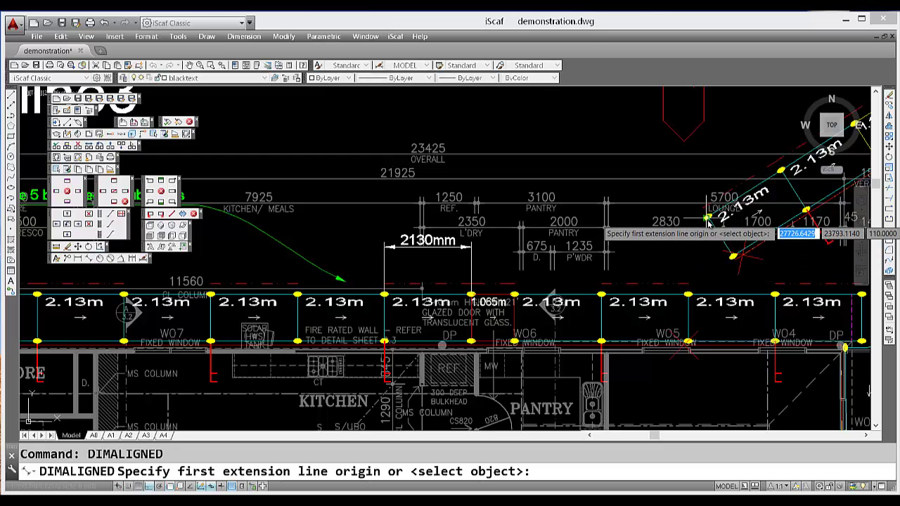
Step: Add an aligned 2130mm dimension between two bay nodes on the angled run near the lounge
scroll(708, 222, up, 4)
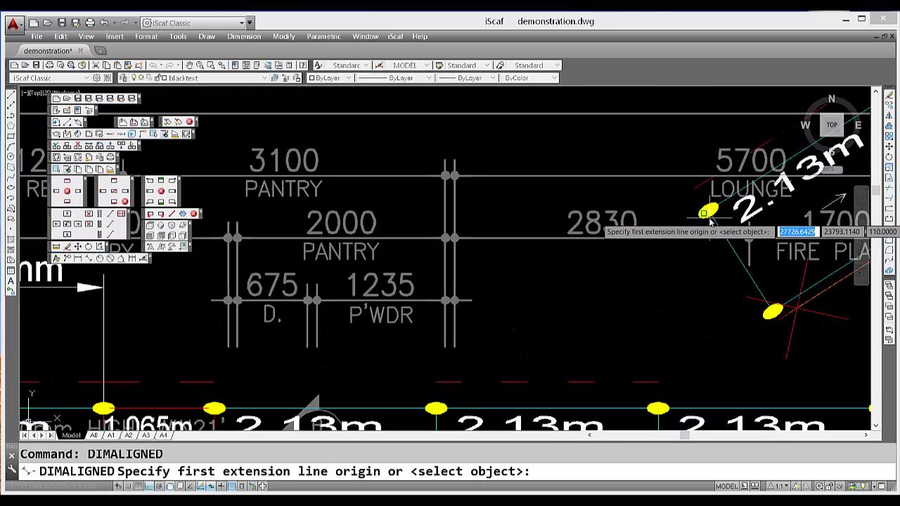
click(712, 219)
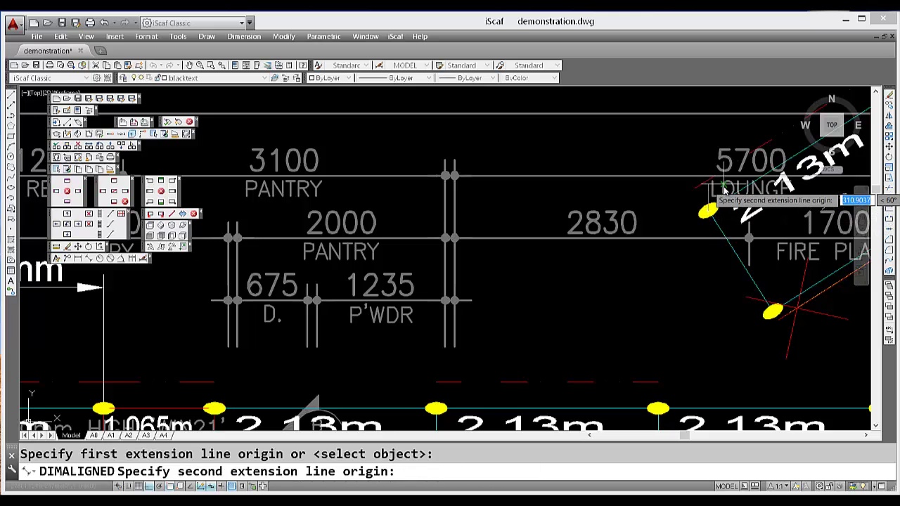
scroll(730, 174, down, 4)
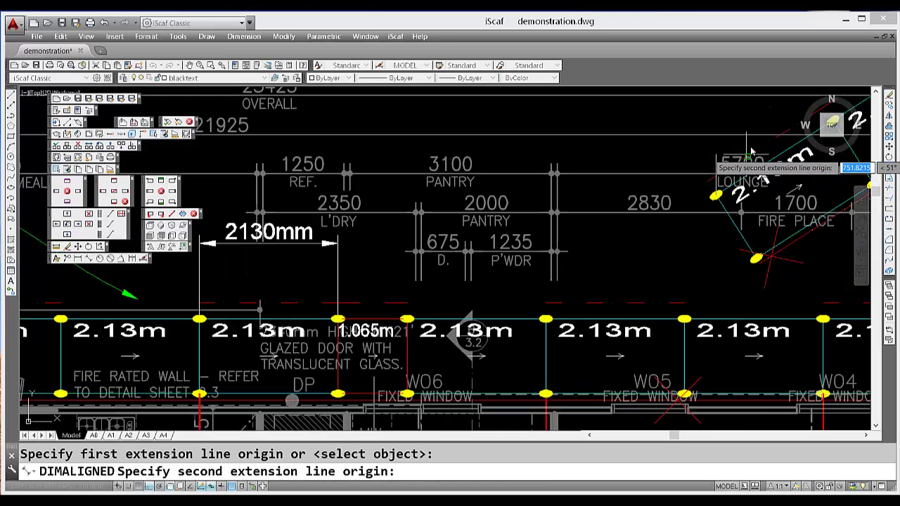
scroll(766, 151, up, 2)
middle_drag(752, 141, 712, 163)
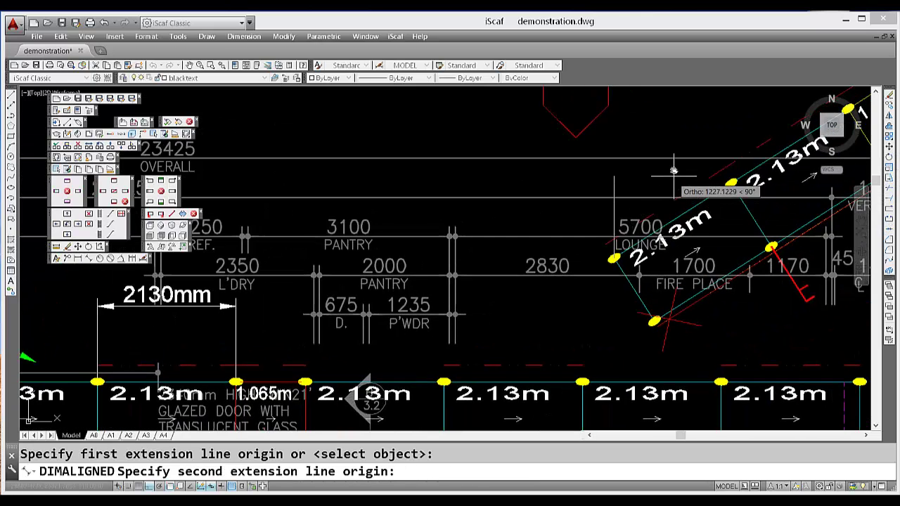
click(731, 185)
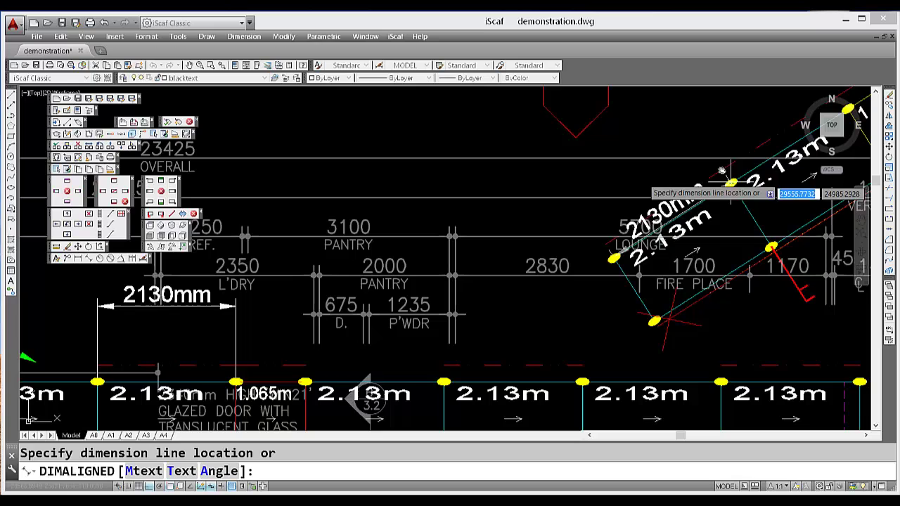
click(693, 120)
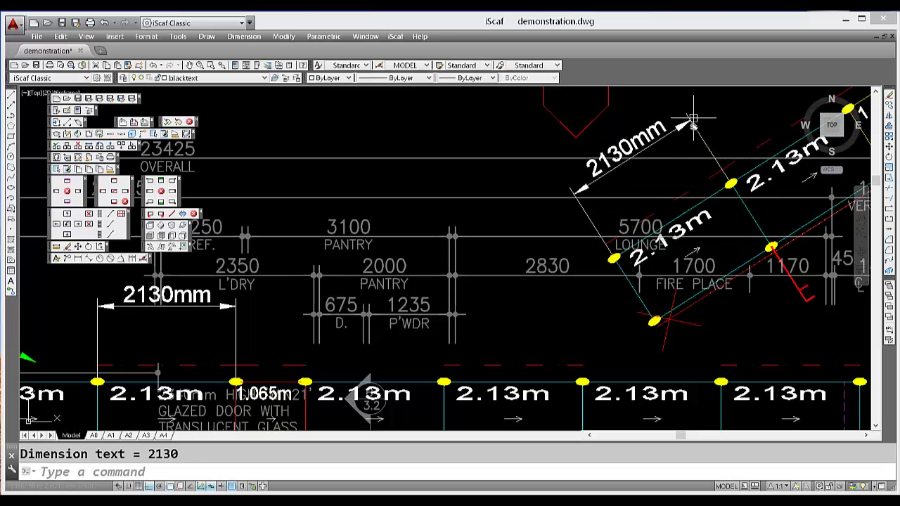
Step: On the A4 layout, insert section AA at 1:100 near the sheet's centre
scroll(473, 239, down, 2)
scroll(463, 228, down, 1)
scroll(454, 217, down, 1)
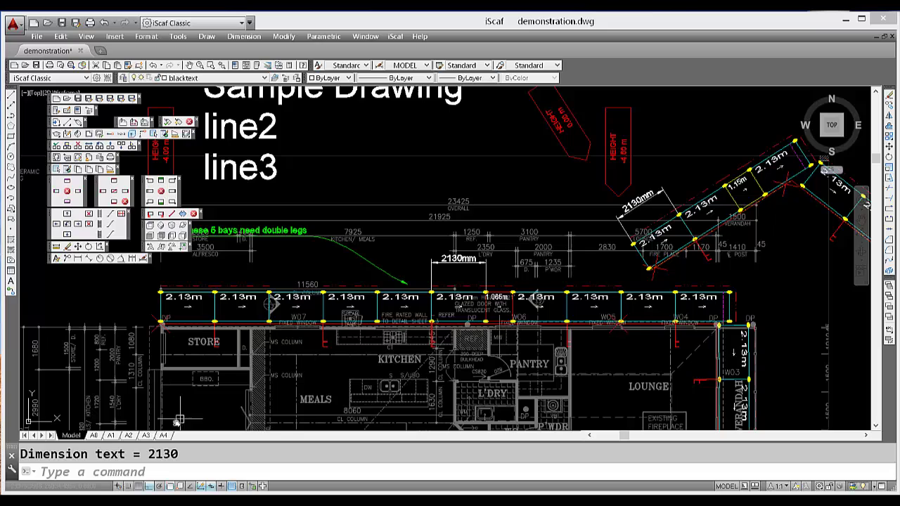
click(163, 435)
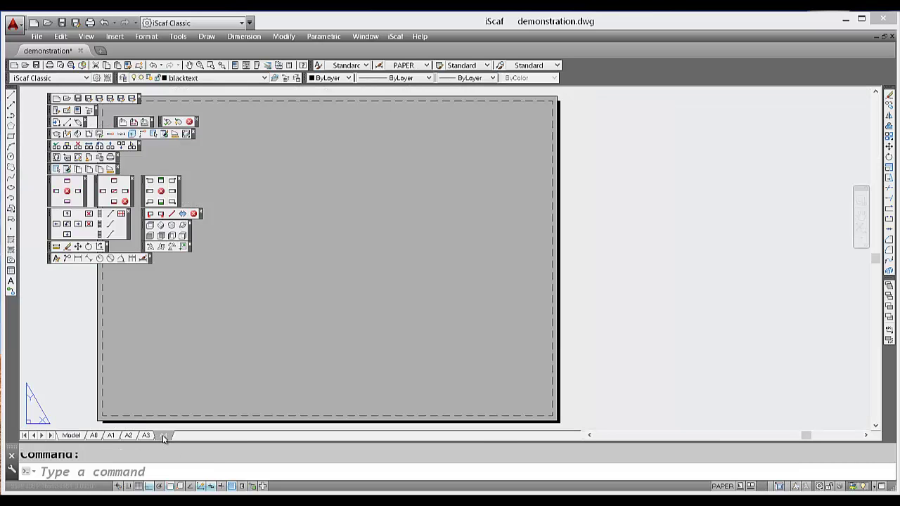
click(67, 159)
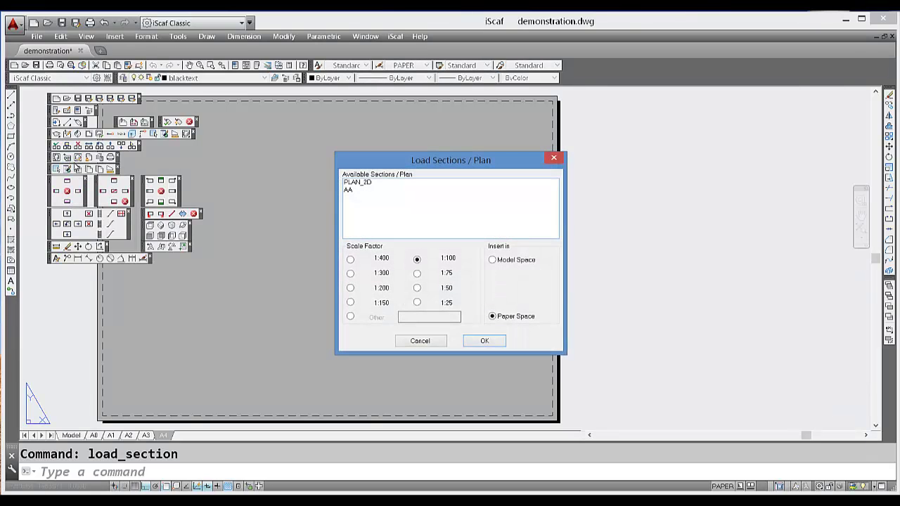
click(363, 194)
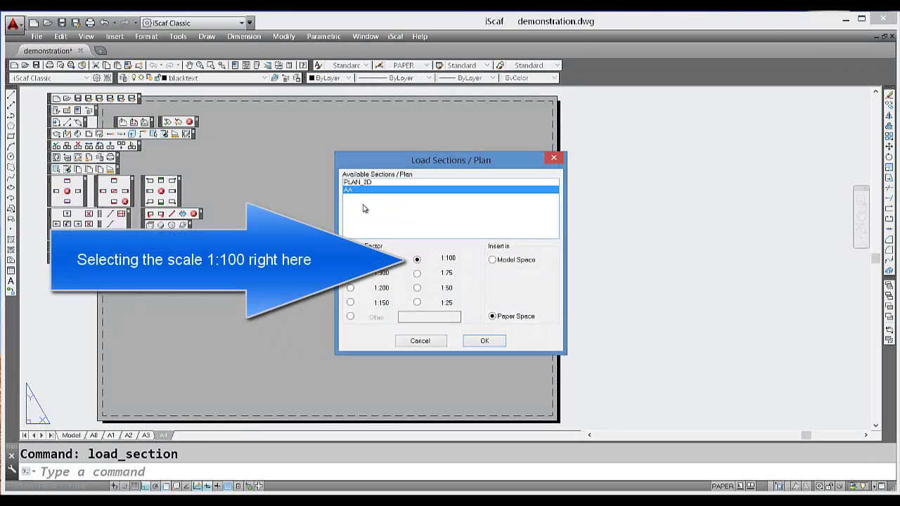
click(484, 341)
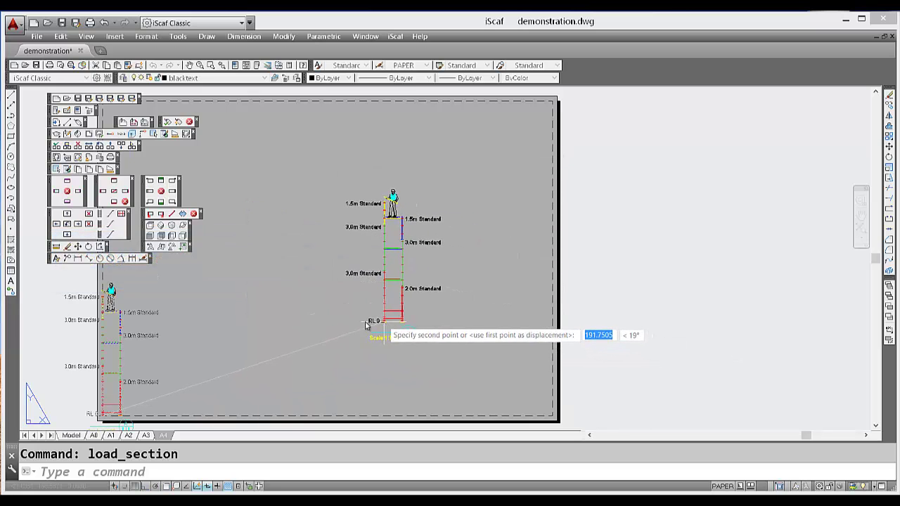
click(322, 320)
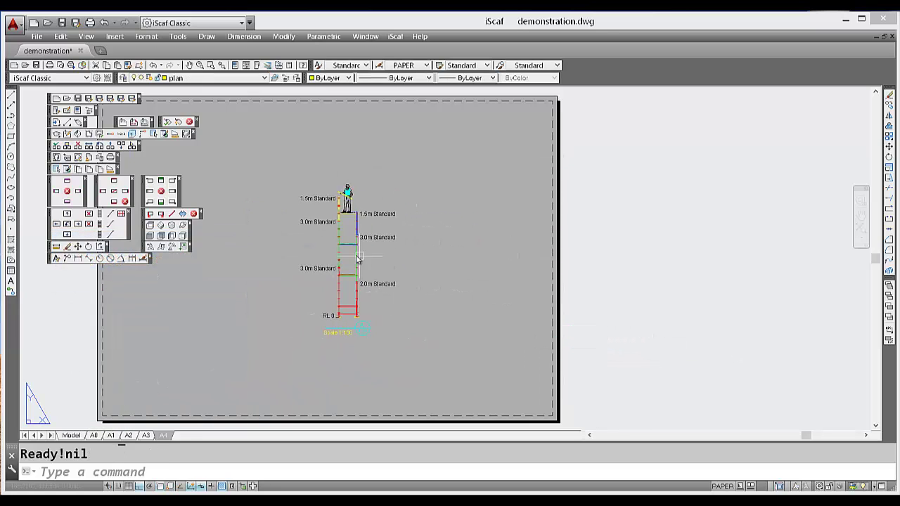
Step: Write 'This is some more sample text' in blue 10mm text above section AA
click(57, 259)
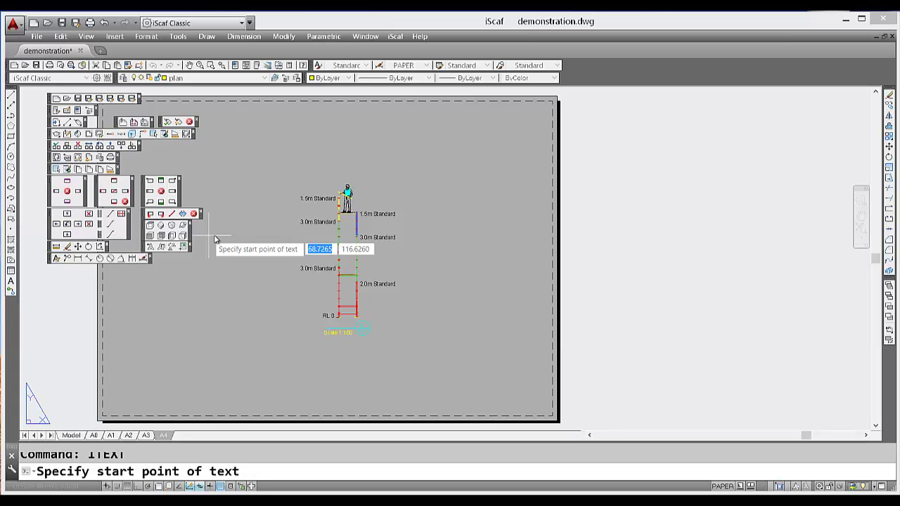
click(268, 140)
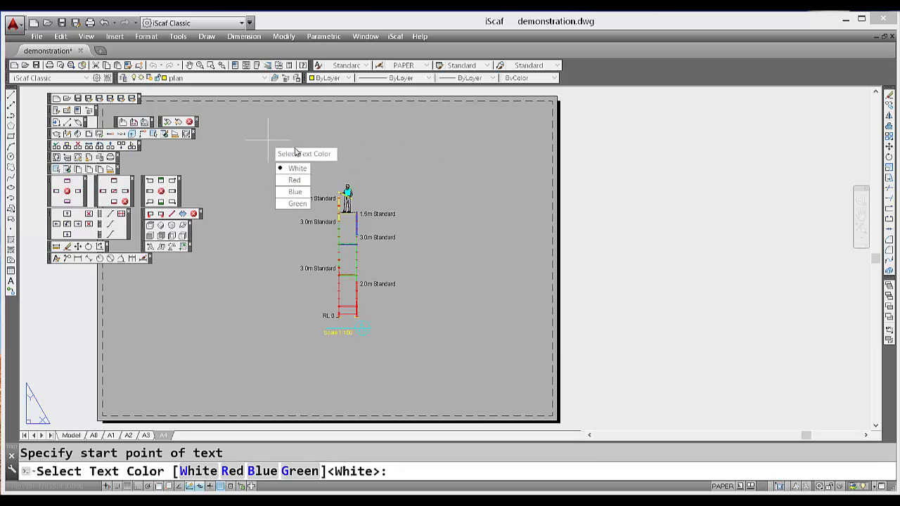
click(295, 191)
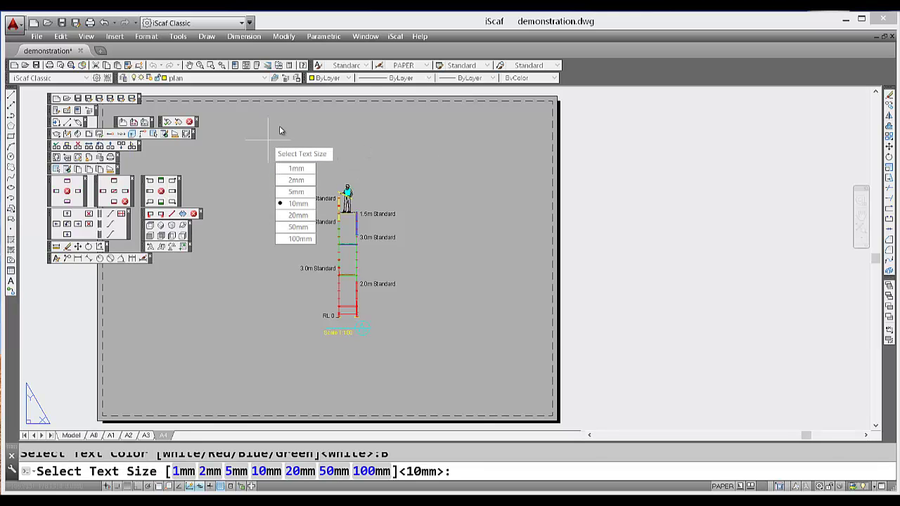
click(291, 203)
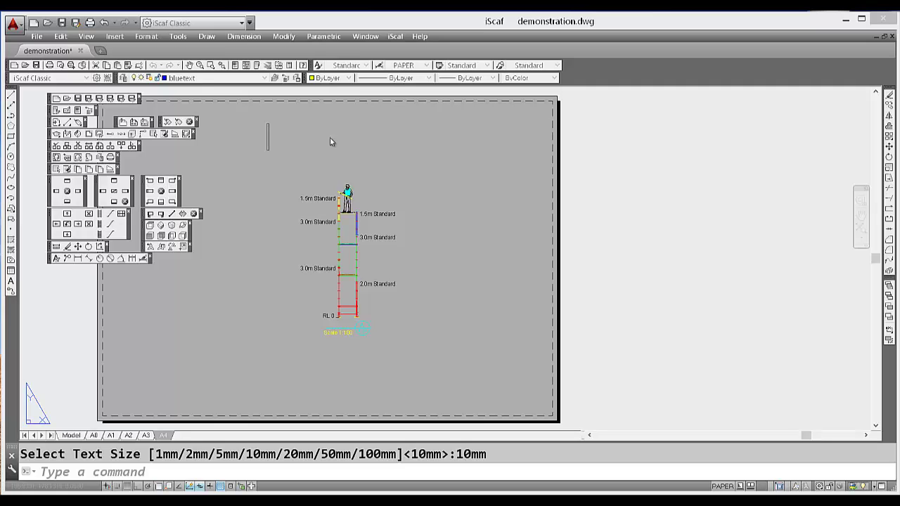
text(T)
text(is smoe)
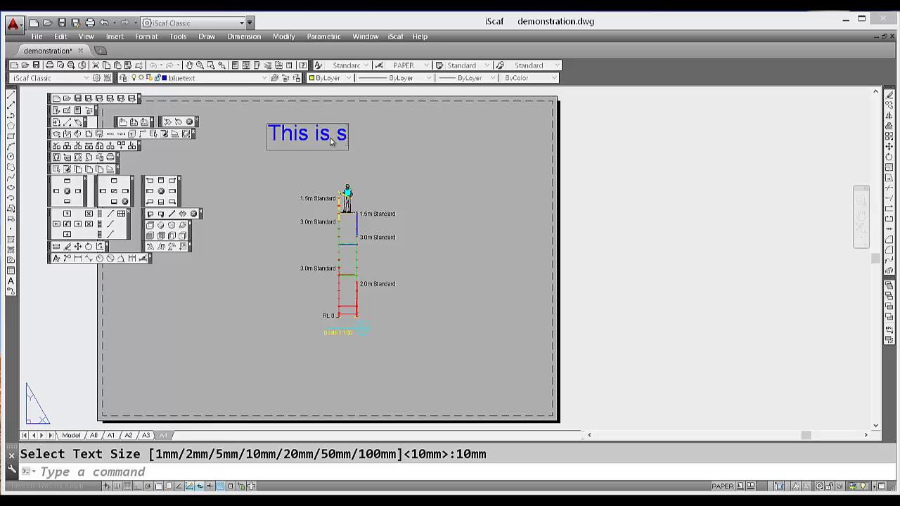
key(BackSpace)
key(BackSpace)
key(BackSpace)
text(ome more)
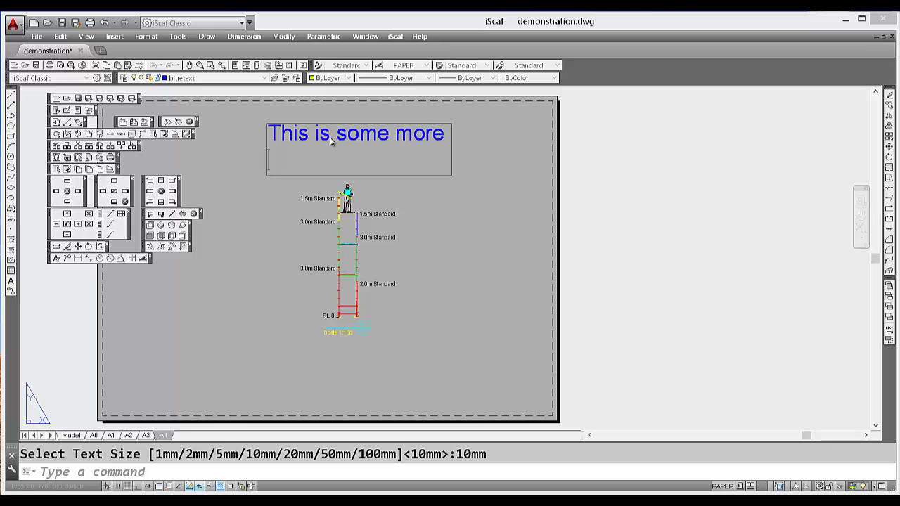
text( sample text)
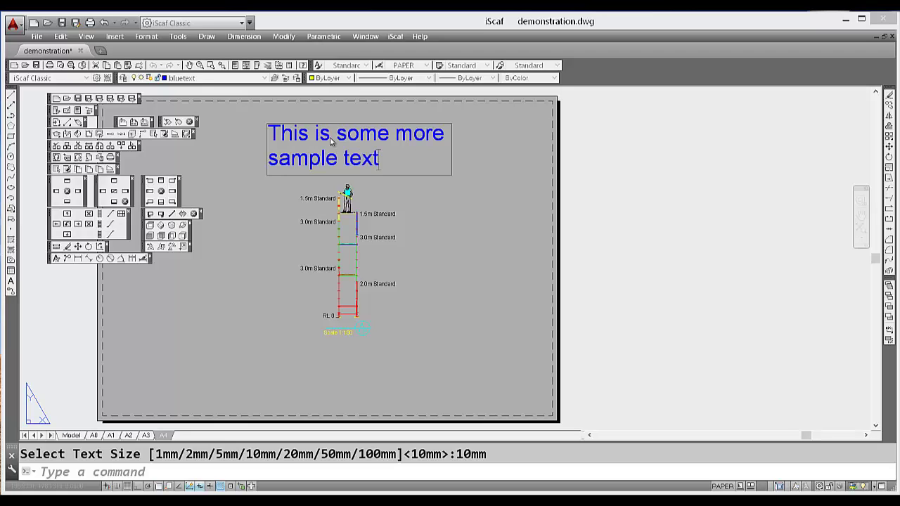
key(ctrl+Return)
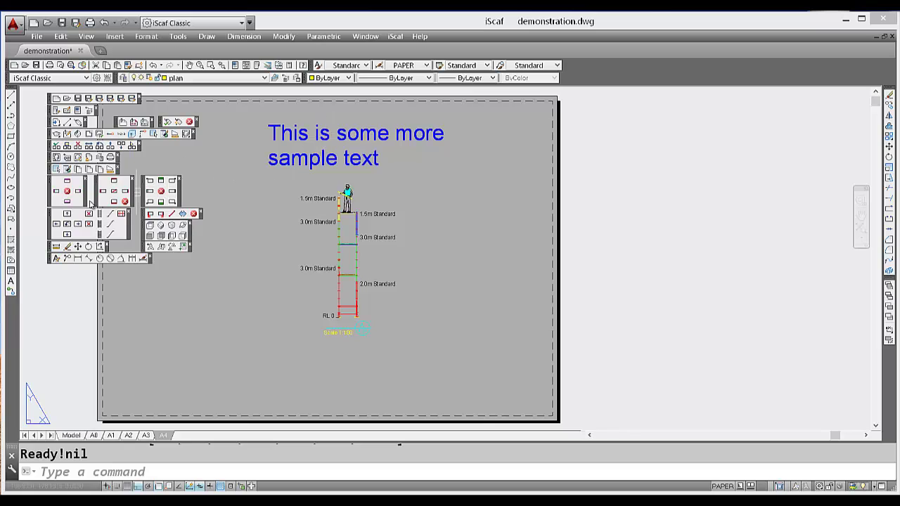
Step: Draw a white, curved, 1.0x leader to the section with the note 'Great'
click(66, 258)
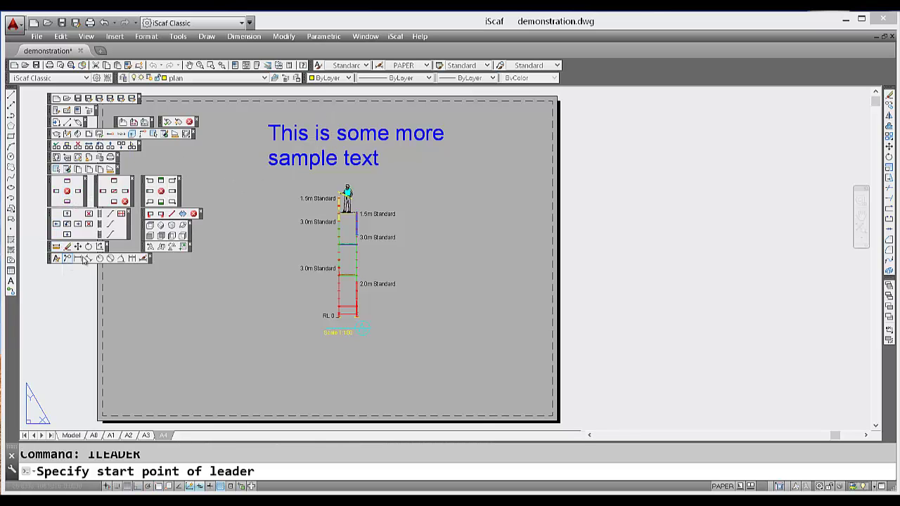
click(397, 265)
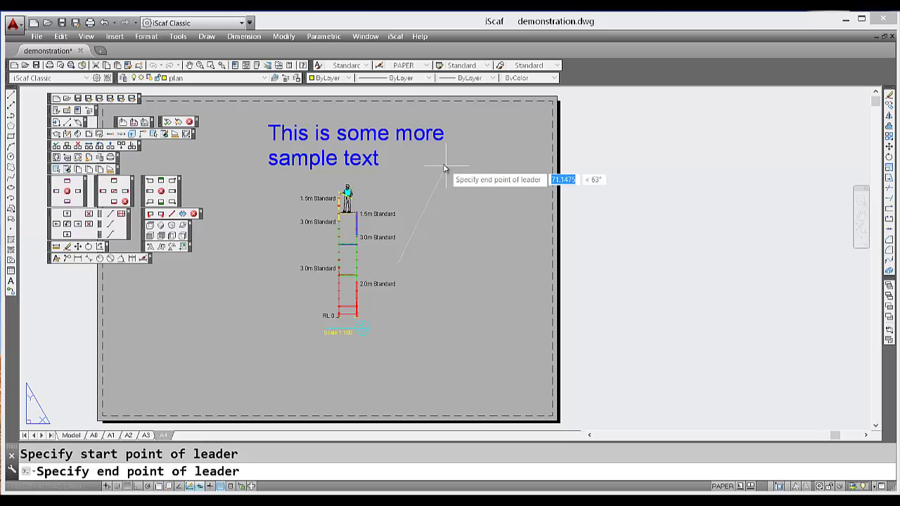
click(468, 186)
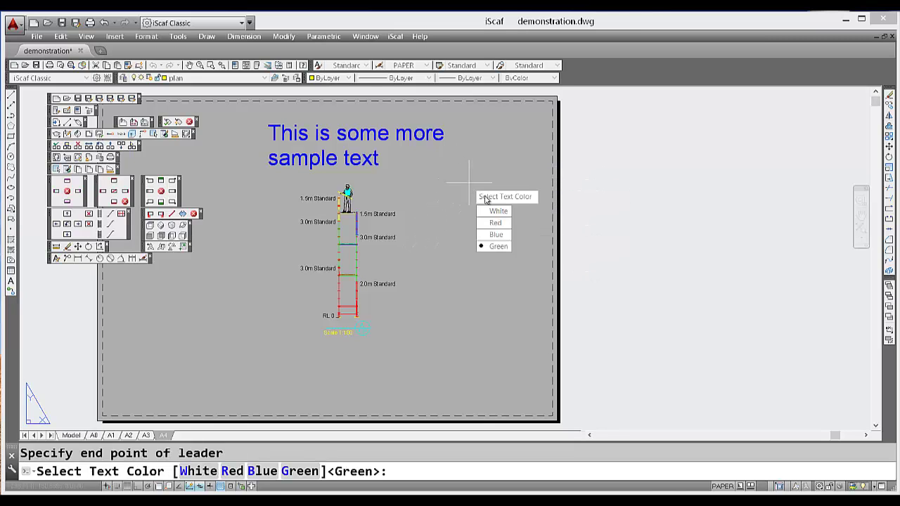
key(Down)
key(Return)
key(Down)
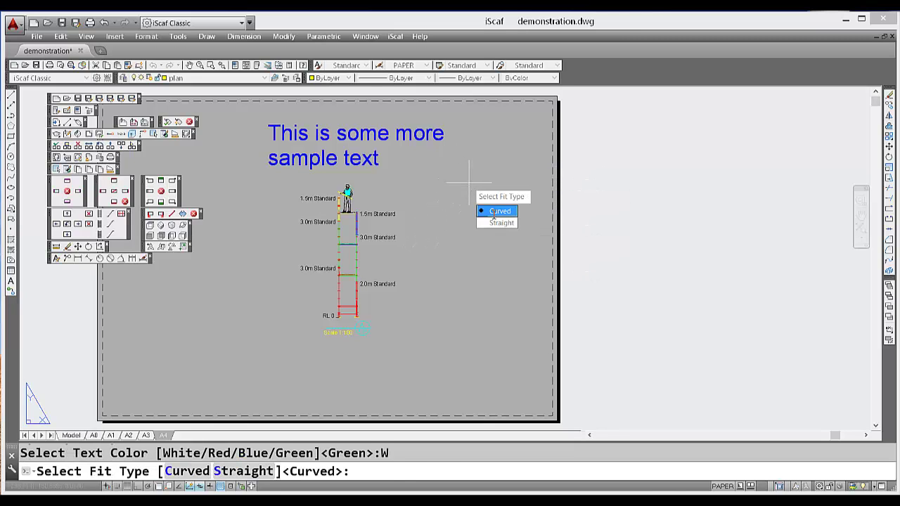
key(Return)
click(493, 245)
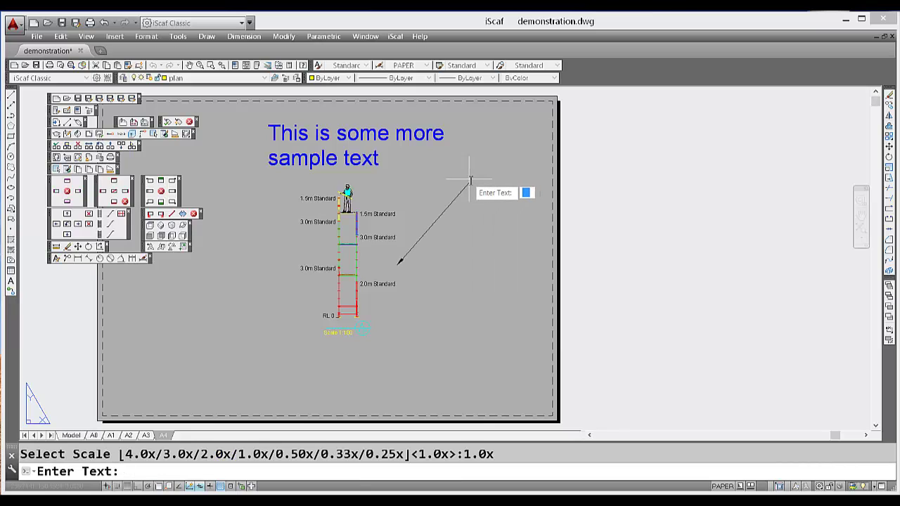
text(Great)
key(Return)
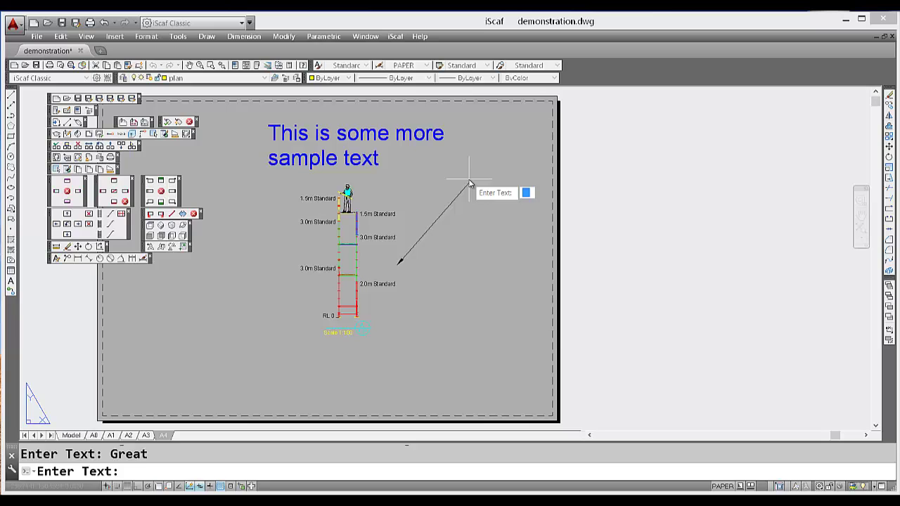
key(Return)
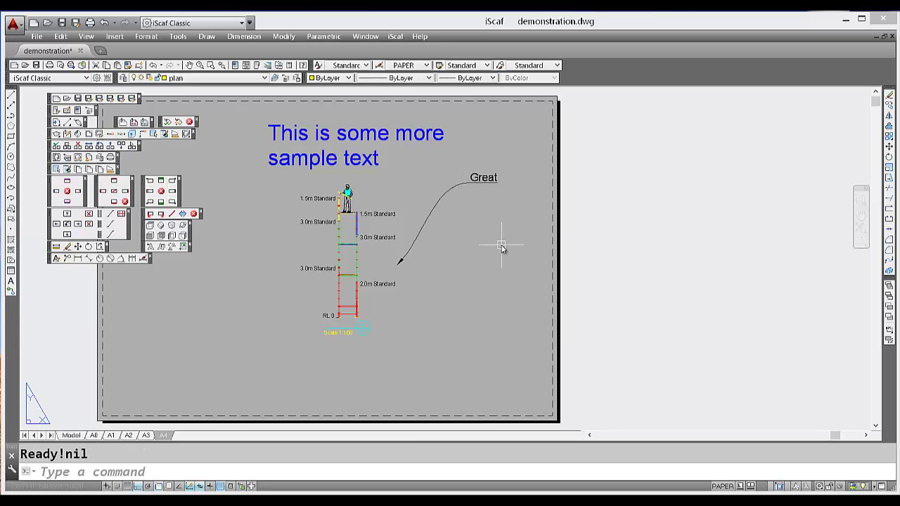